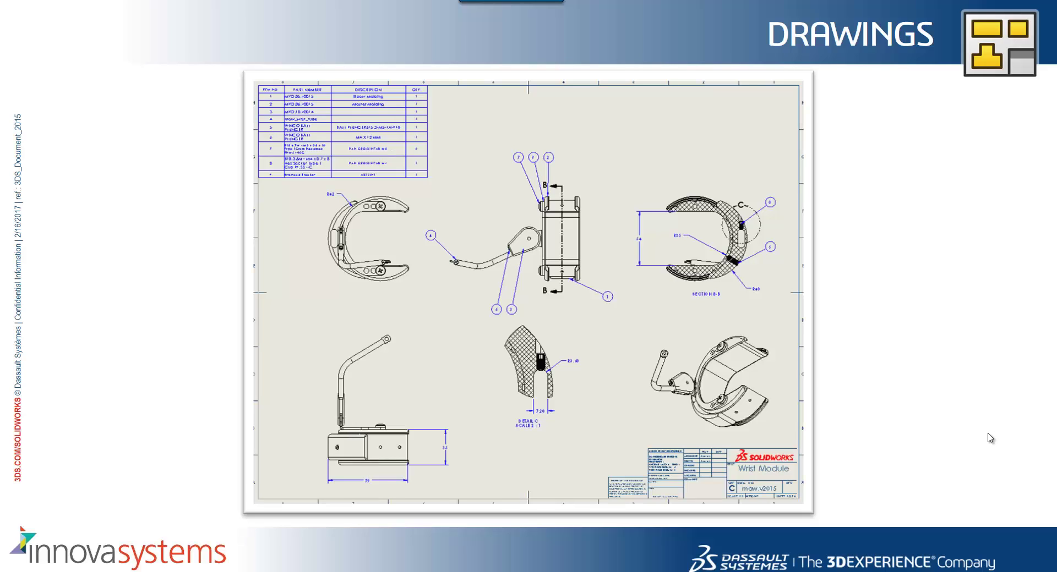
# Switch from the PowerPoint Drawings slide to Sheet1 of the Wrist Module drawing in SOLIDWORKS.
pyautogui.hotkey('alt', 'Tab')
pyautogui.hotkey('alt', 'Tab')
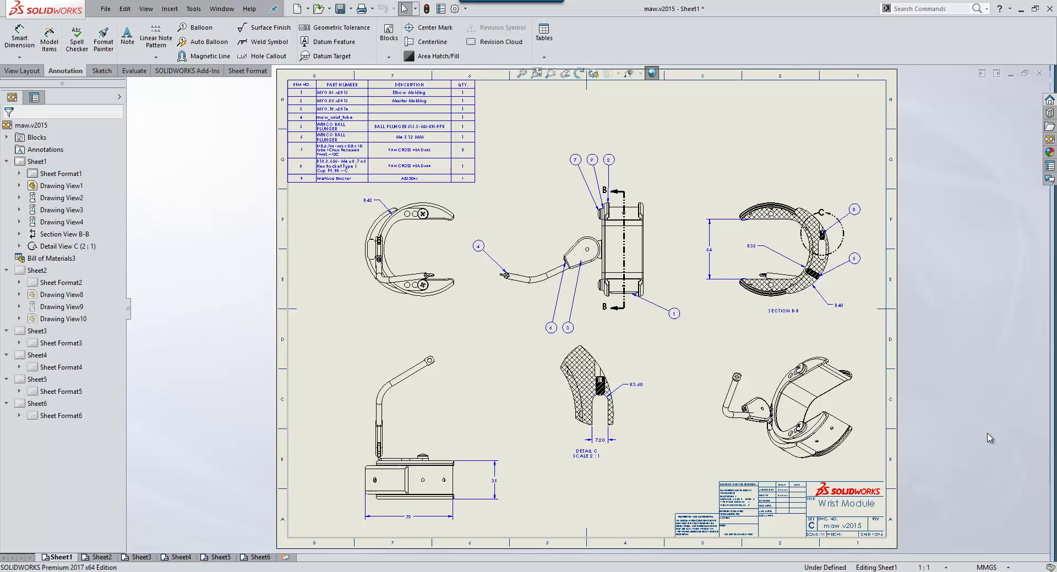
# Turn on Emphasize outline for Section View B-B and confirm the change.
pyautogui.scroll(3, 836, 231)
pyautogui.click(749, 386)
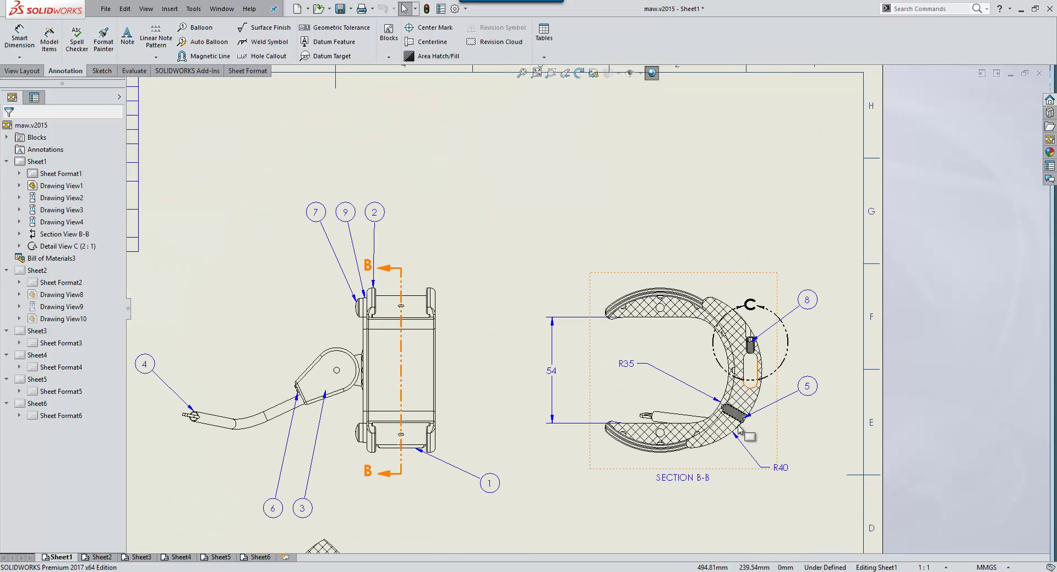
pyautogui.scroll(4, 749, 388)
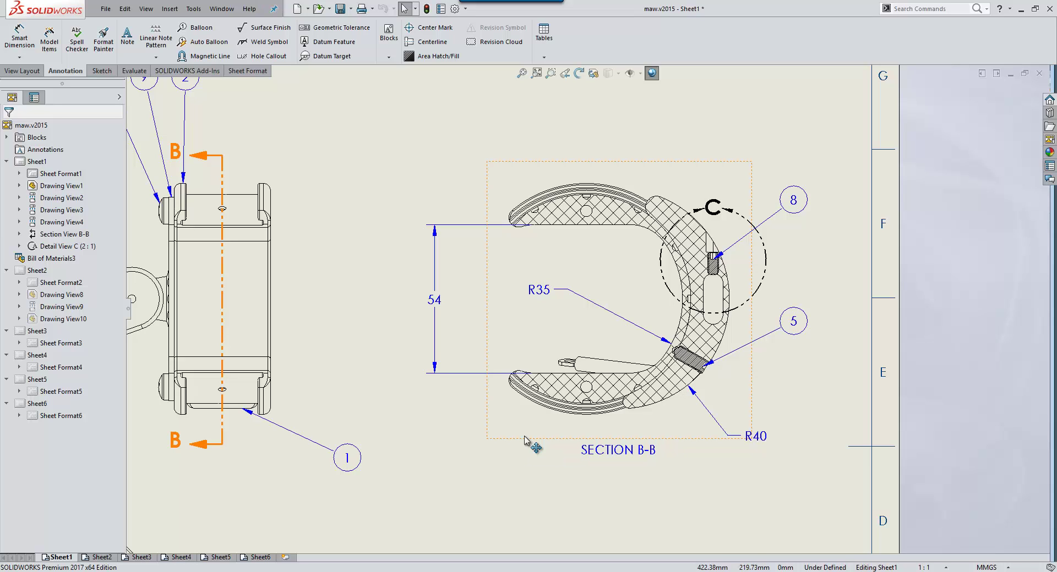
pyautogui.click(524, 441)
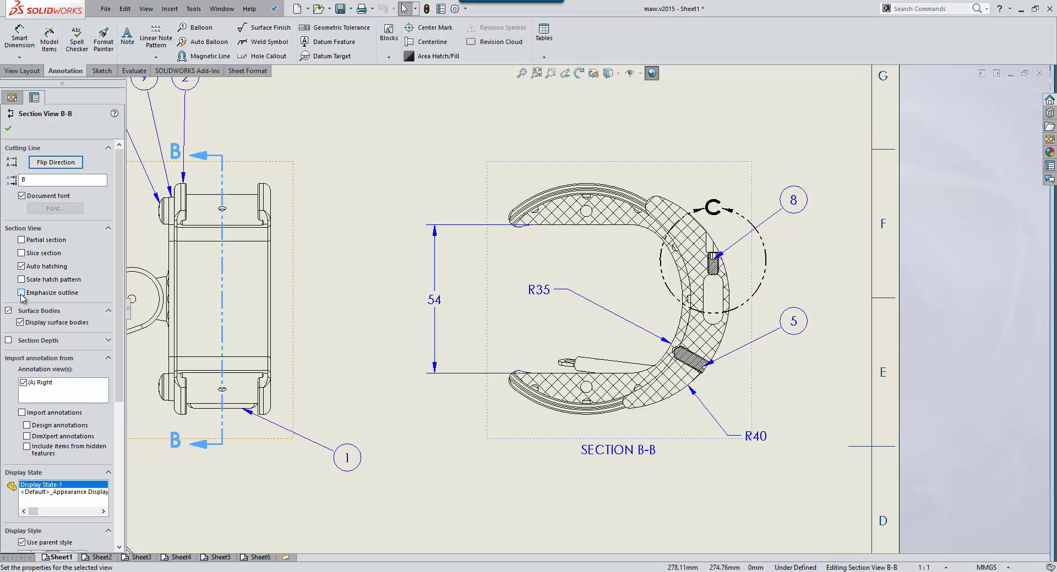
pyautogui.click(22, 294)
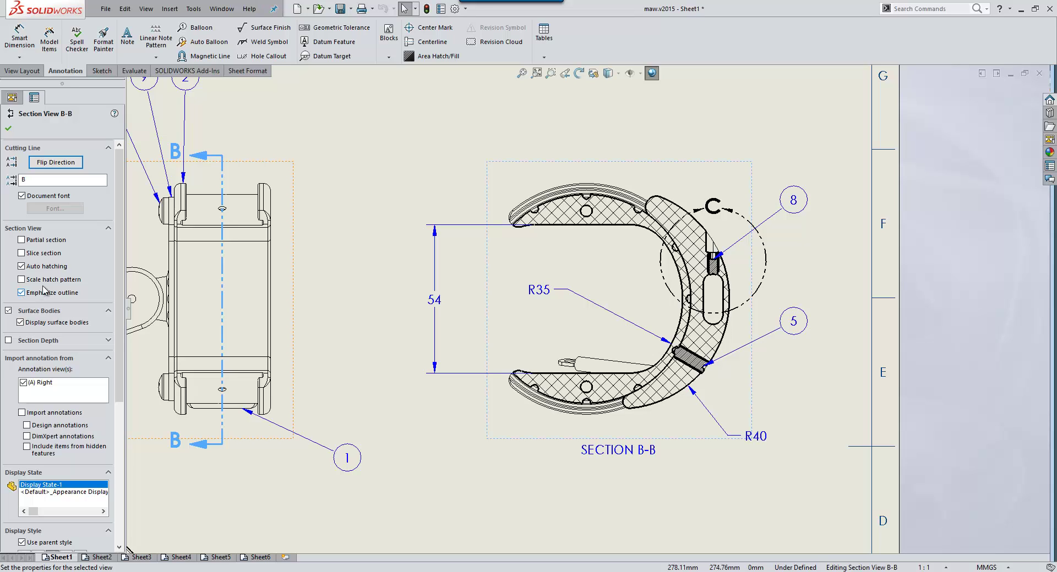
pyautogui.click(435, 154)
pyautogui.click(466, 9)
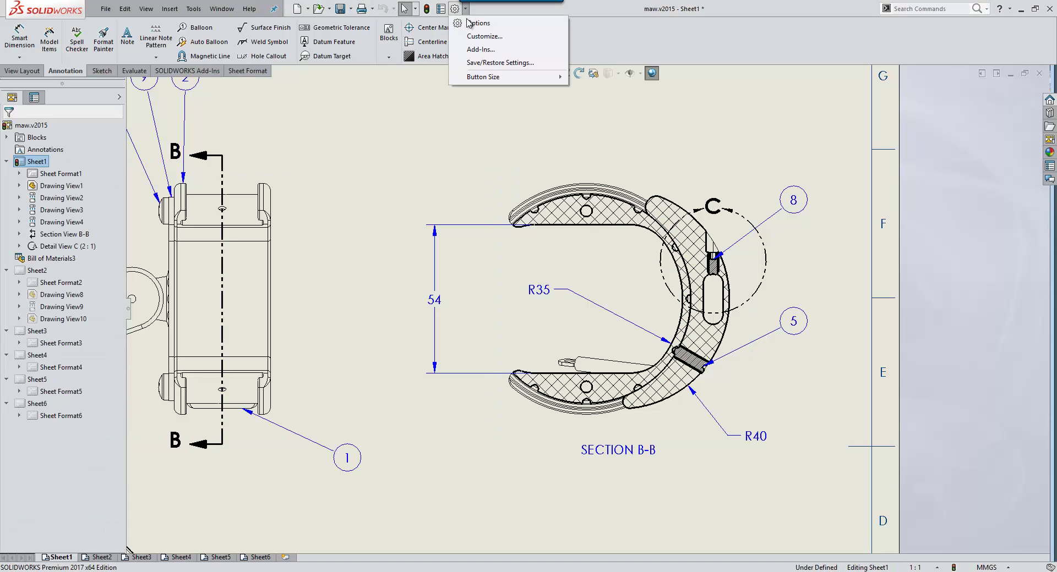
pyautogui.click(474, 21)
pyautogui.click(368, 114)
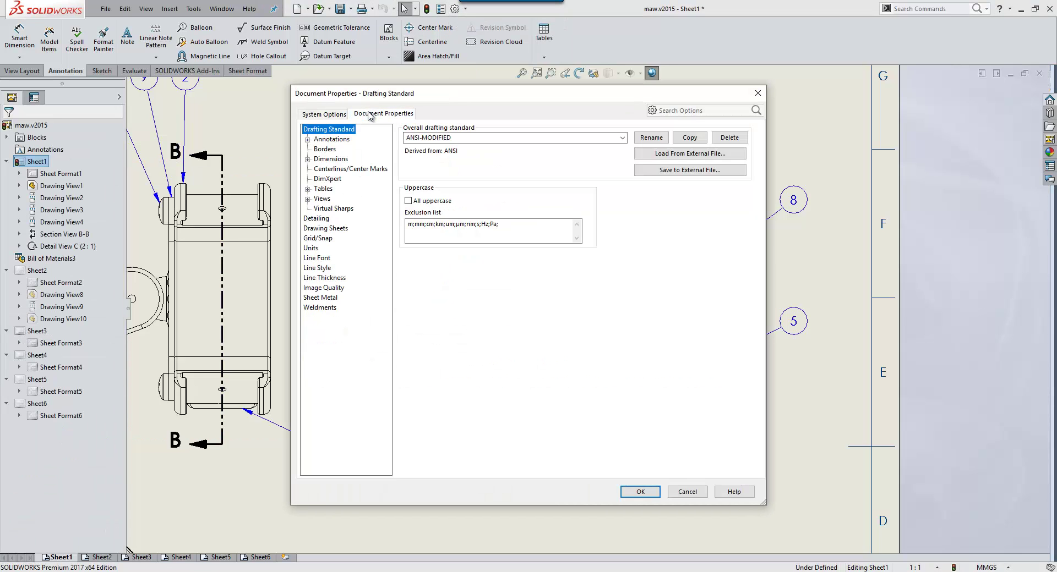
pyautogui.click(317, 268)
pyautogui.click(316, 258)
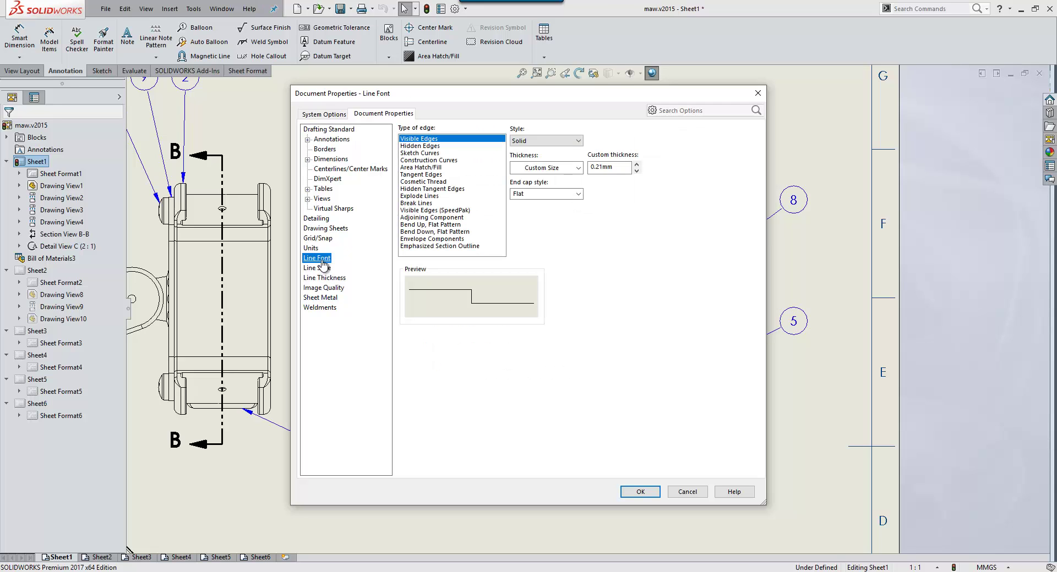
pyautogui.click(451, 247)
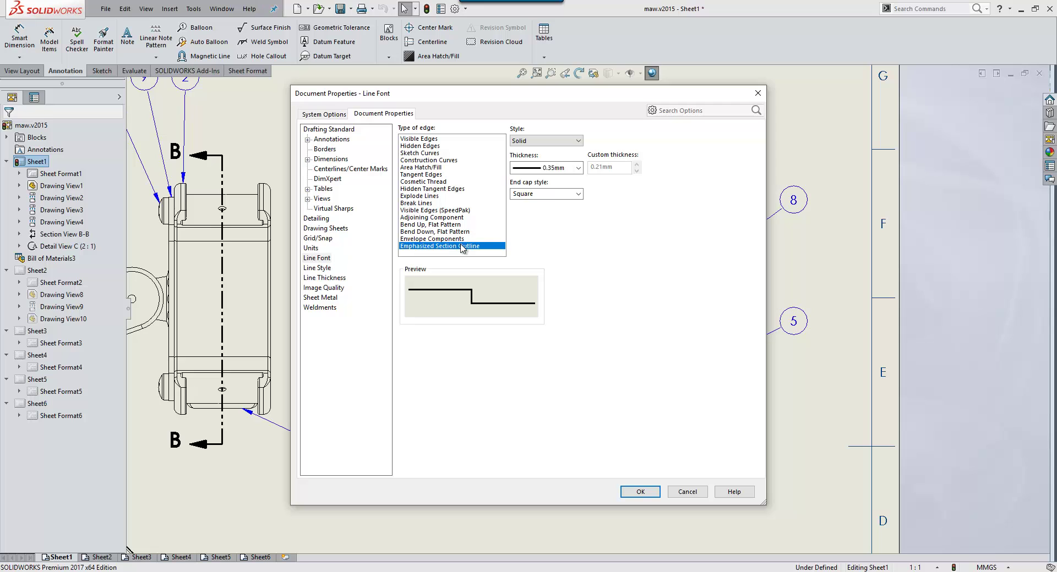
pyautogui.click(578, 168)
pyautogui.click(583, 169)
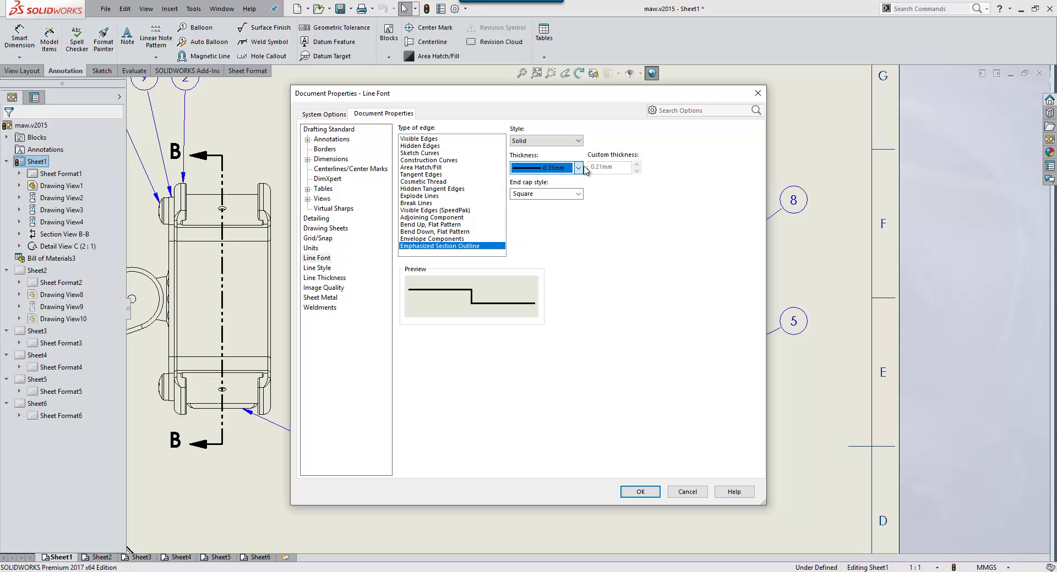
# Close the open properties without changes and select Detail View C.
pyautogui.click(684, 493)
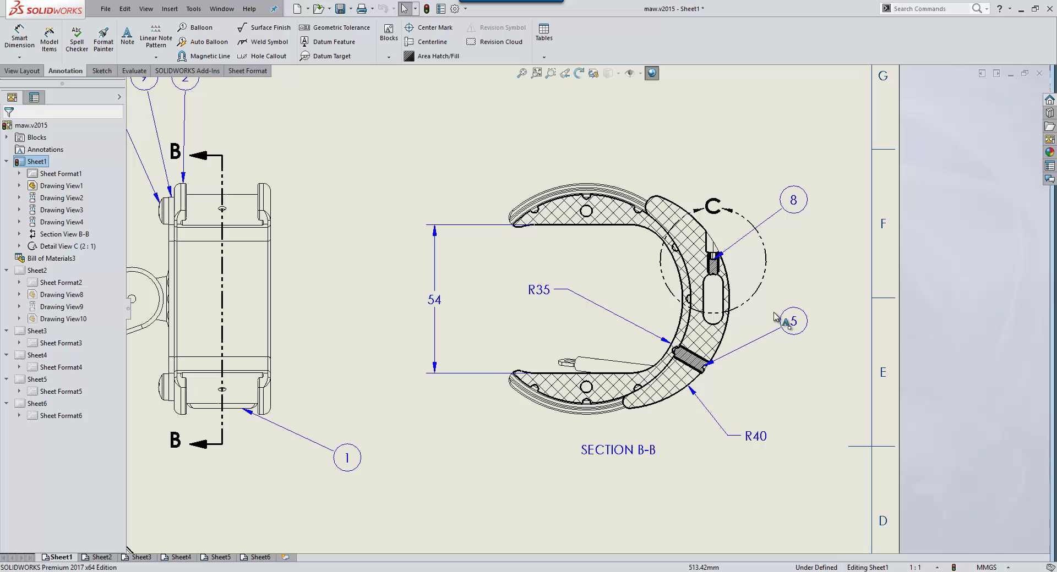
pyautogui.scroll(3, 703, 180)
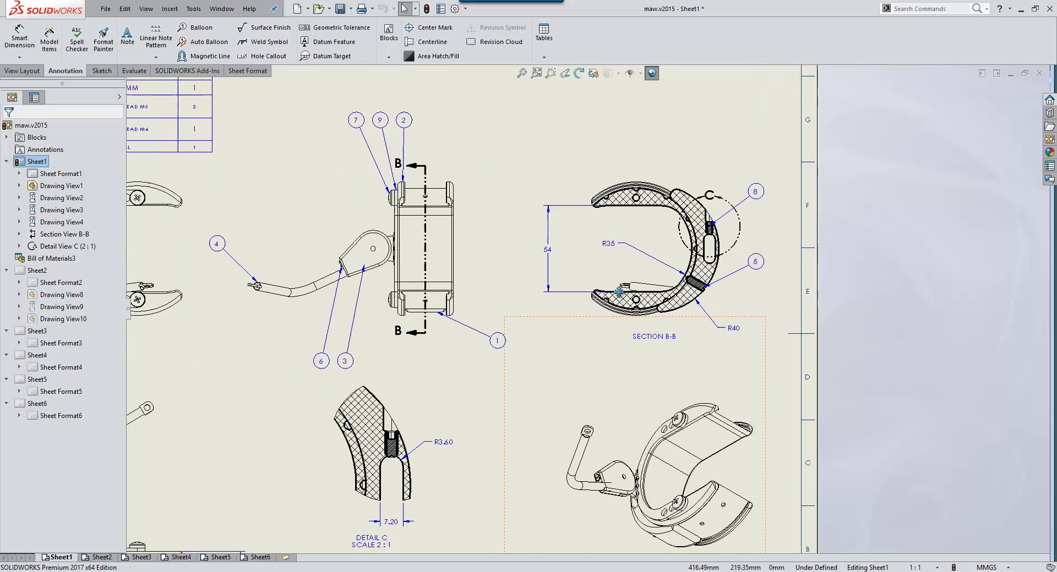
pyautogui.scroll(2, 619, 291)
pyautogui.scroll(-5, 473, 325)
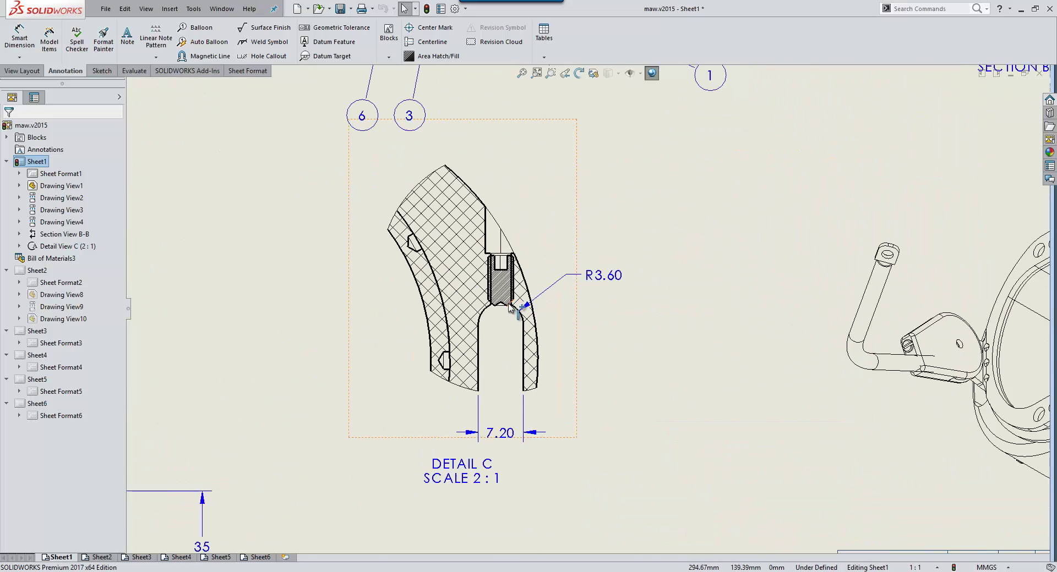
pyautogui.click(342, 280)
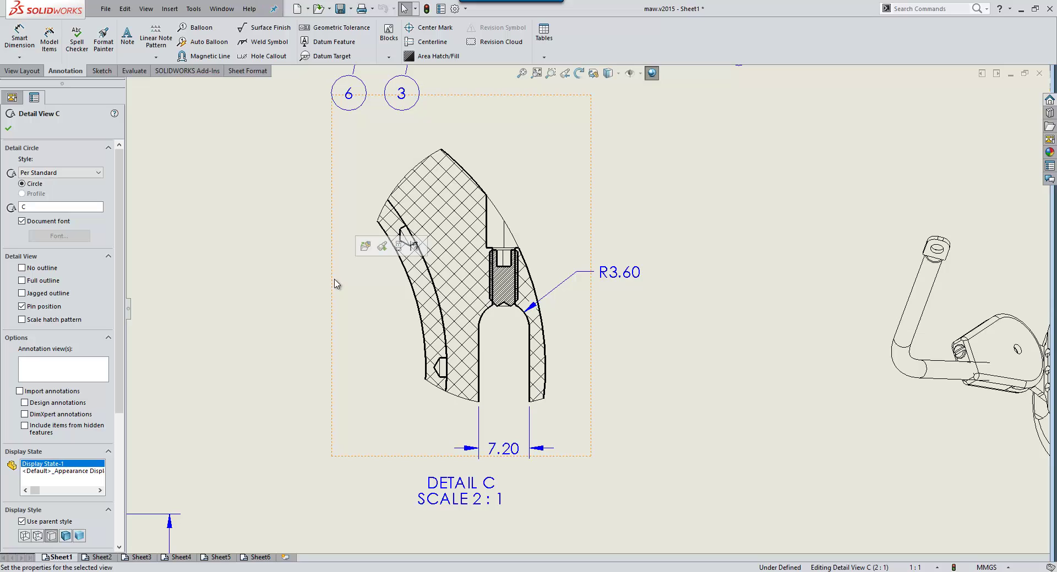
# Give Detail View C a jagged outline at High shape intensity, then fit the sheet.
pyautogui.click(23, 268)
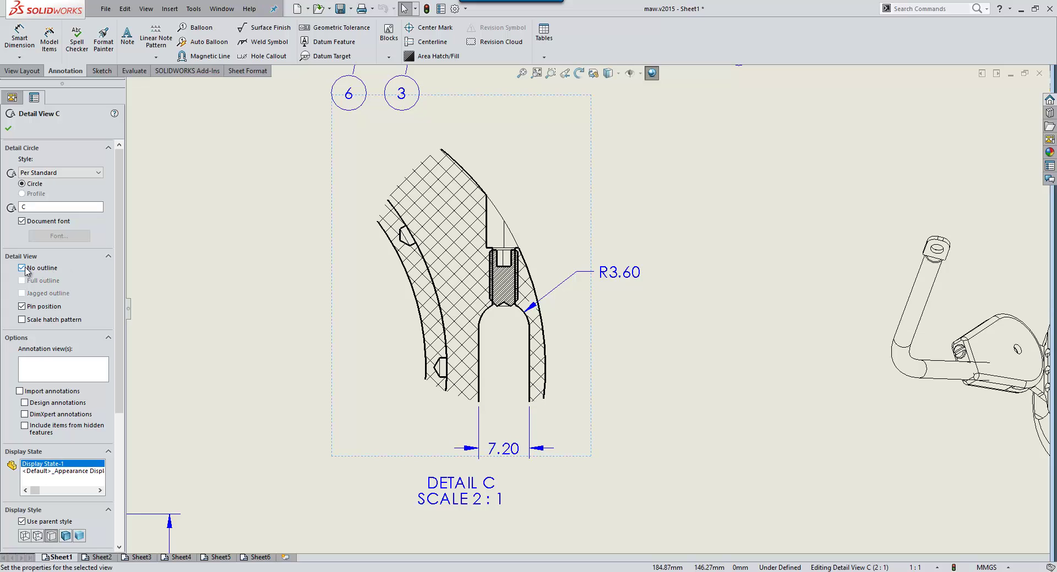
pyautogui.click(22, 269)
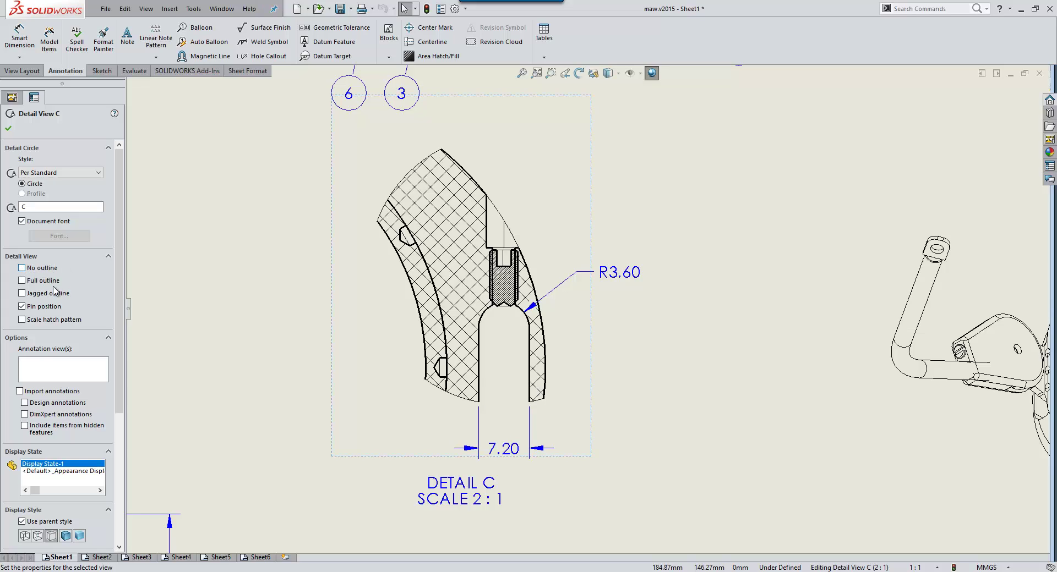
pyautogui.click(21, 292)
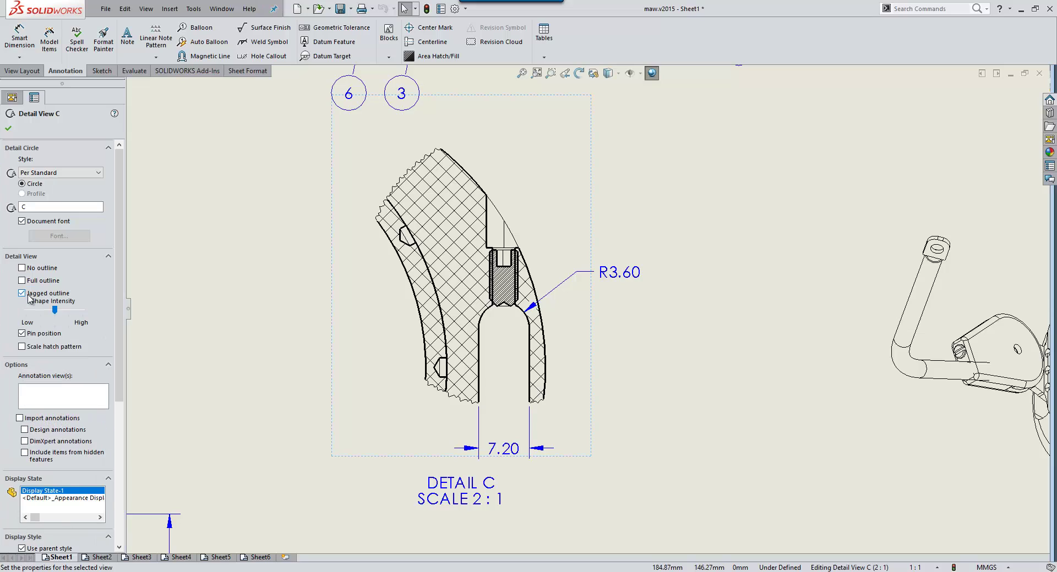
pyautogui.moveTo(55, 310)
pyautogui.mouseDown()
pyautogui.moveTo(81, 311)
pyautogui.moveTo(39, 311)
pyautogui.mouseUp()
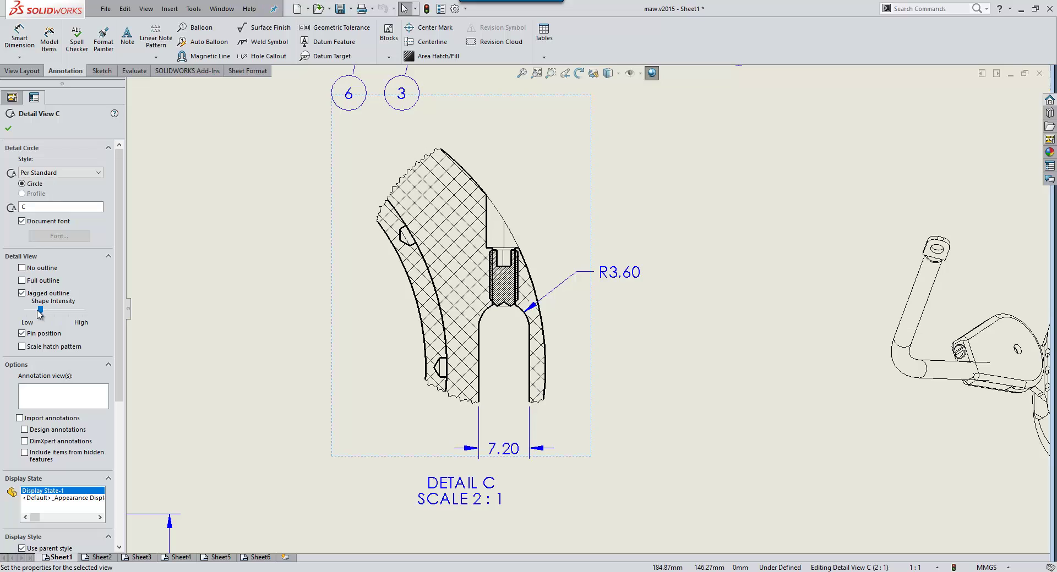
pyautogui.click(9, 128)
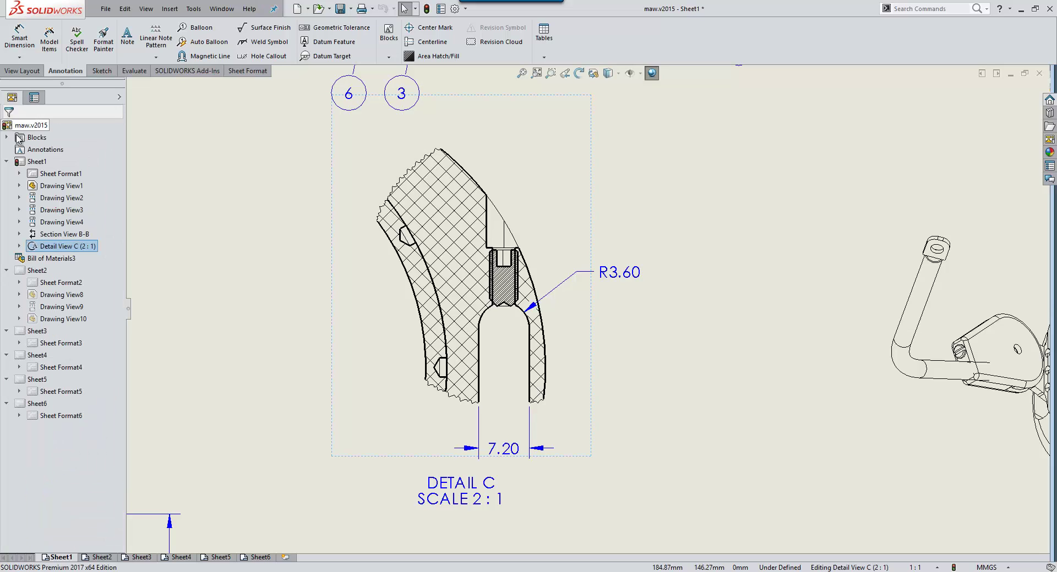
pyautogui.click(290, 394)
pyautogui.press('f')
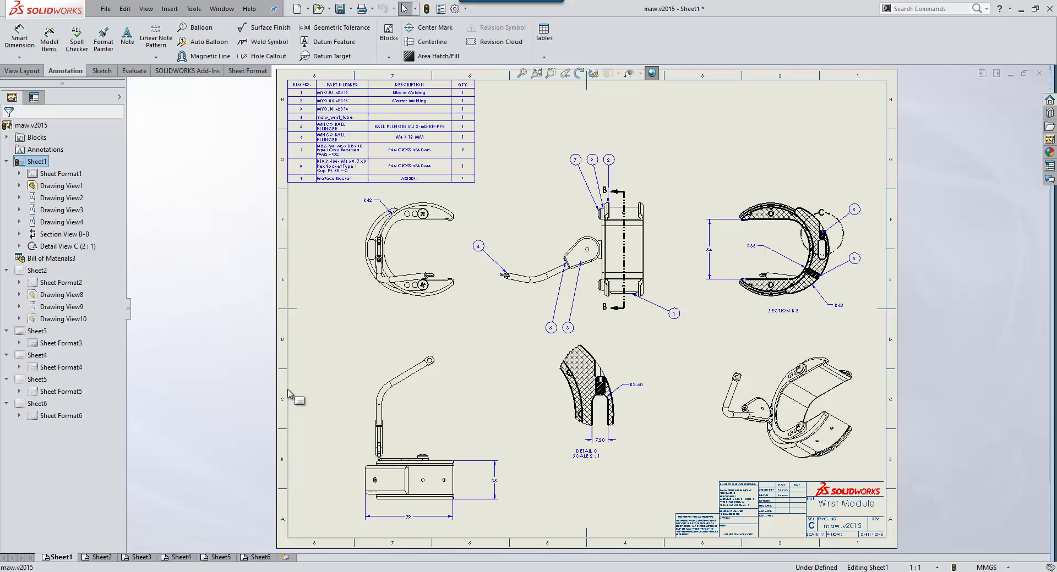
pyautogui.click(366, 306)
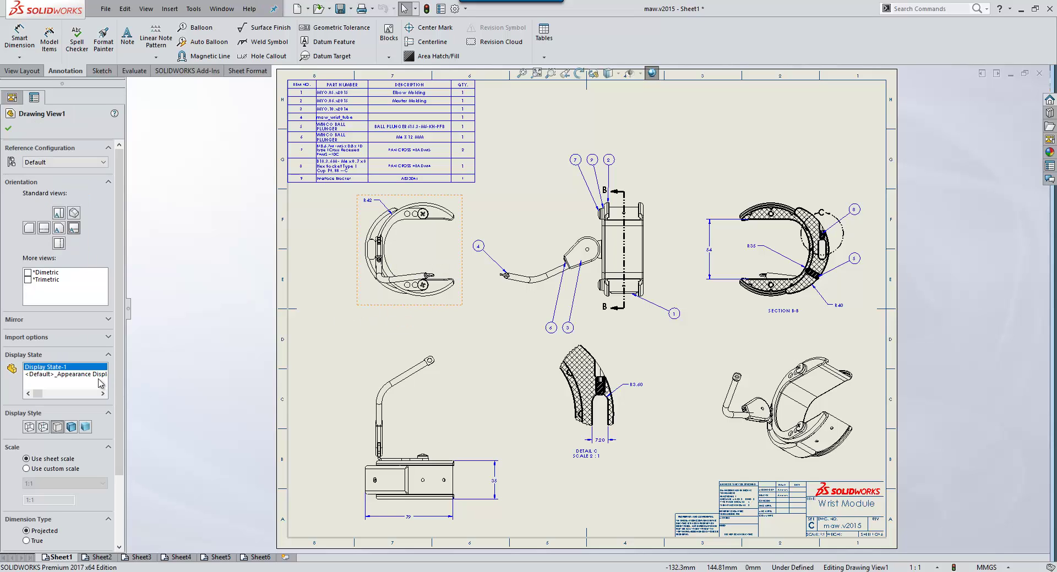
pyautogui.click(108, 319)
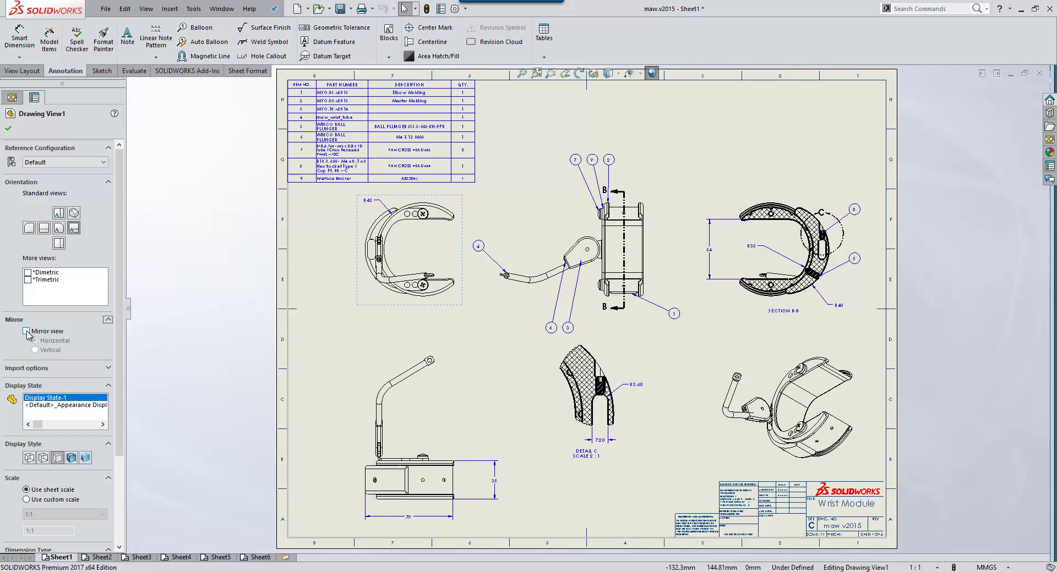
pyautogui.click(26, 332)
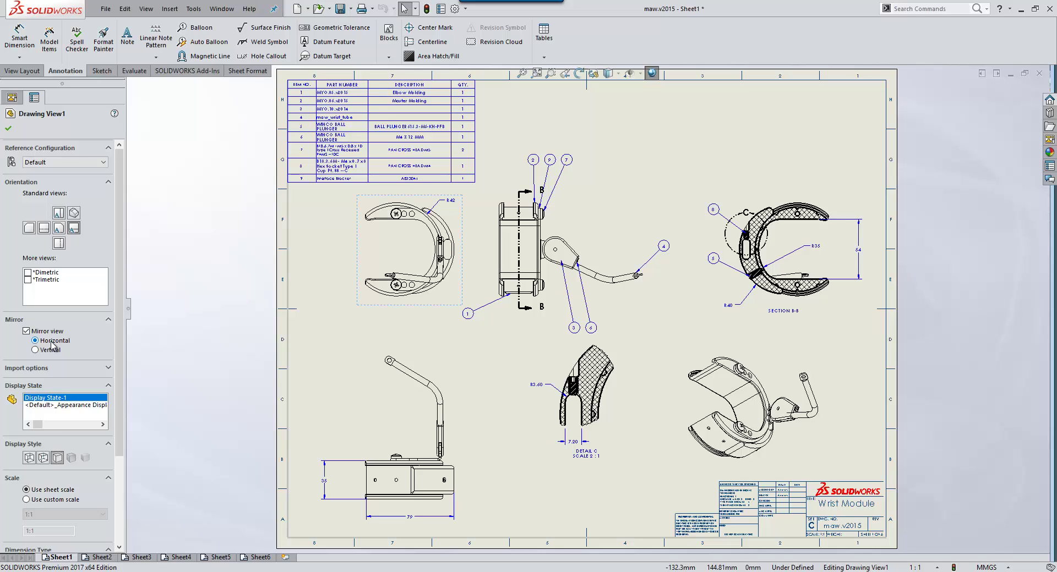
pyautogui.click(29, 332)
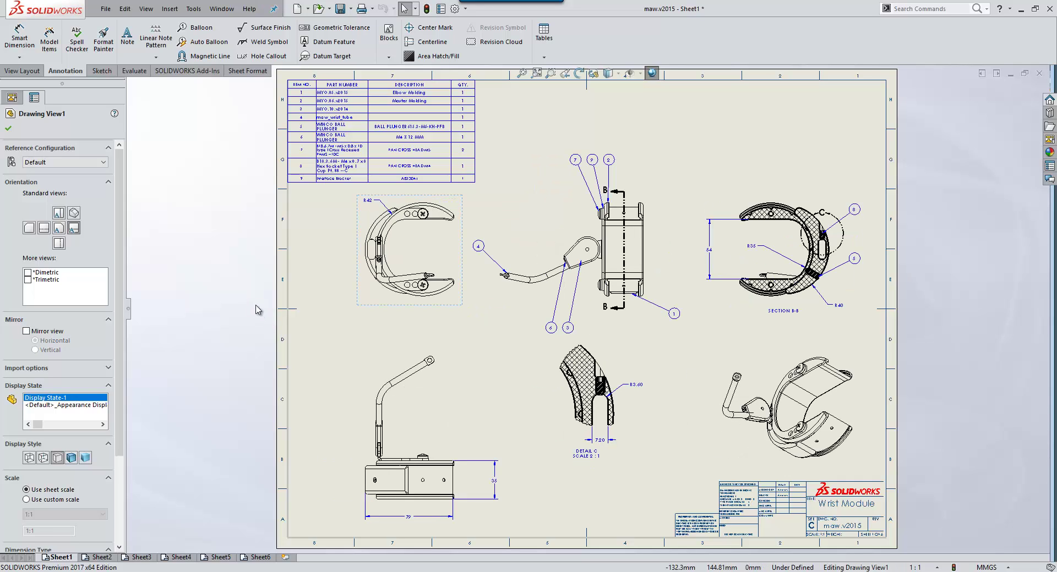
pyautogui.click(8, 128)
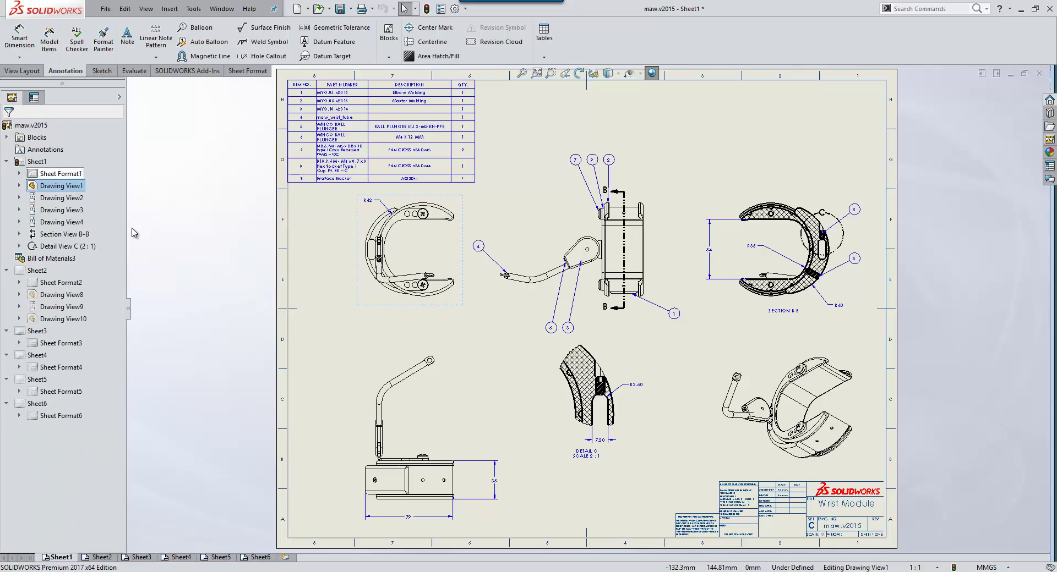
# Apply Sheet1's sheet properties to Sheet3 through Select Sheets to Modify.
pyautogui.click(302, 465)
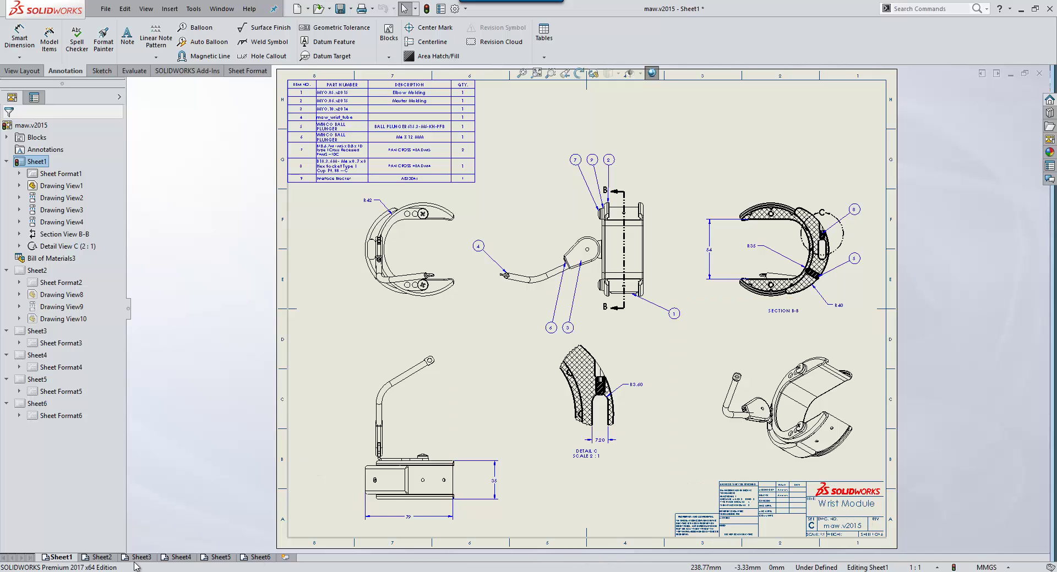
pyautogui.rightClick(730, 128)
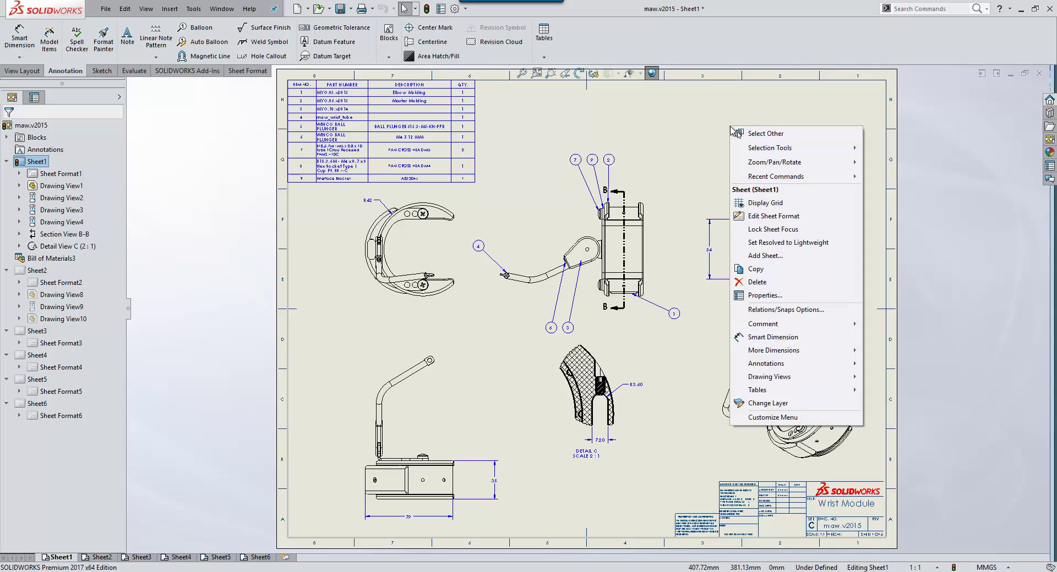
pyautogui.click(763, 296)
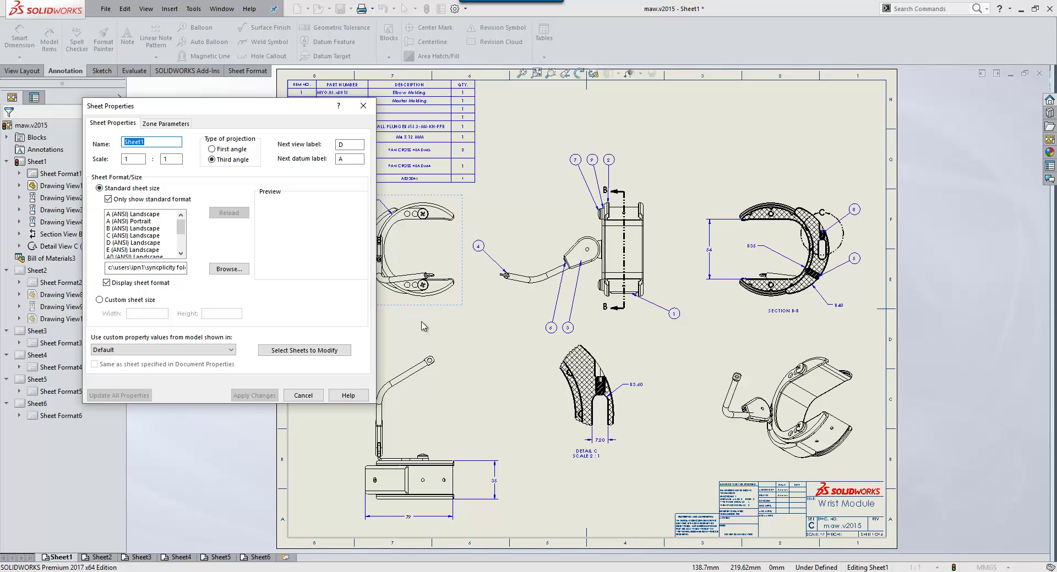
pyautogui.click(274, 351)
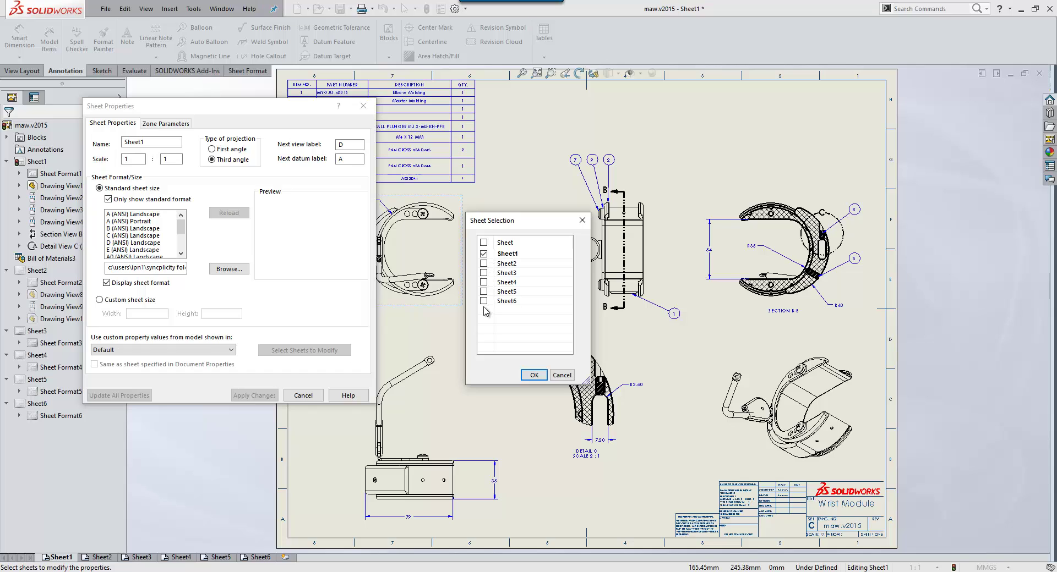
pyautogui.click(484, 273)
pyautogui.click(534, 375)
pyautogui.click(303, 395)
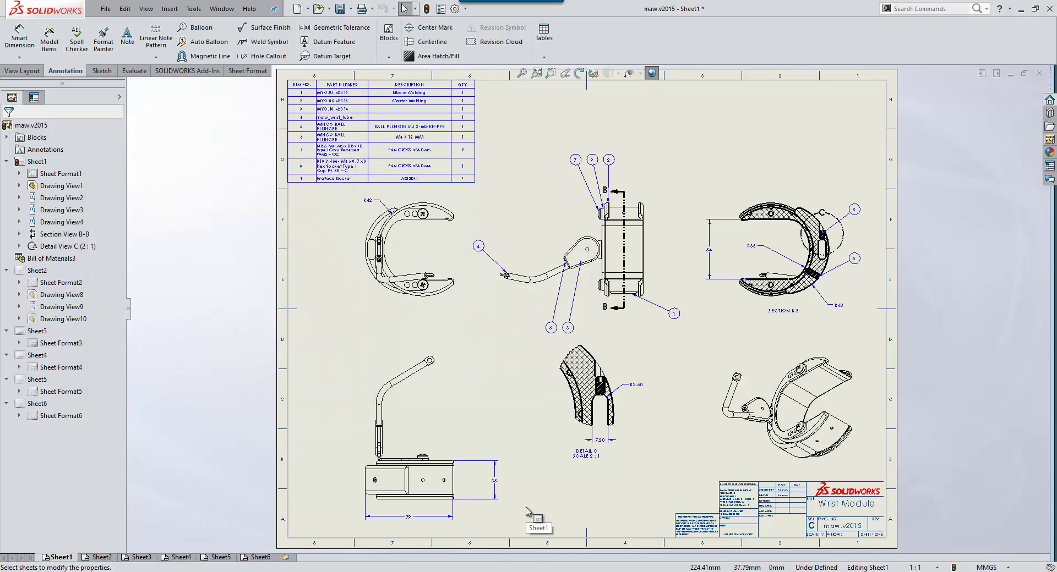
# Zoom onto the top-left bill of materials and select the table.
pyautogui.moveTo(515, 190); pyautogui.dragTo(590, 371, button='middle')
pyautogui.scroll(-5, 590, 371)
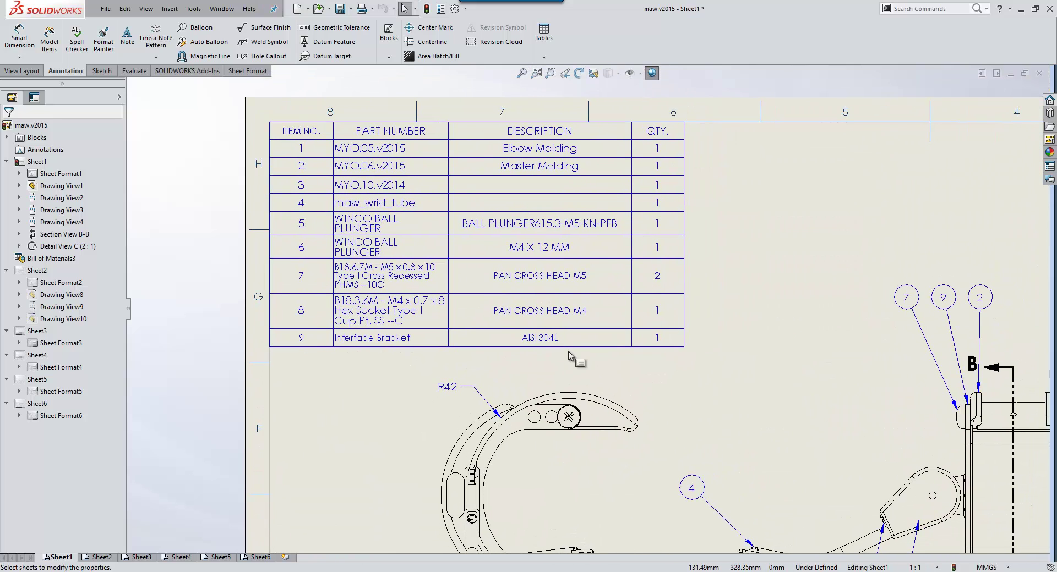
pyautogui.click(570, 333)
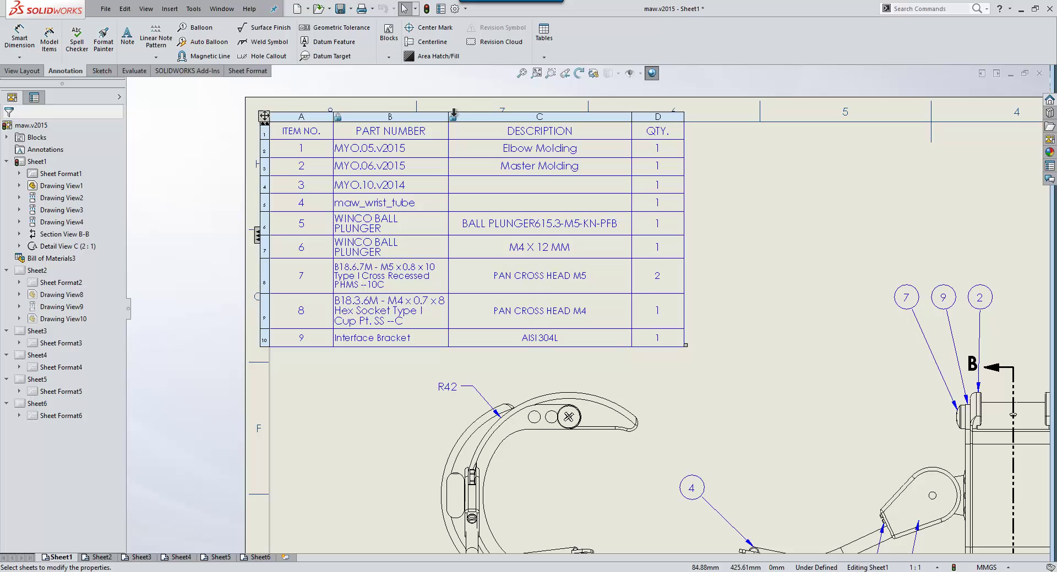
# Add a leadered note on the screw linking BOM row 8 QTY and DESCRIPTION: '1 x PAN CROSS HEAD M4'.
pyautogui.press('f')
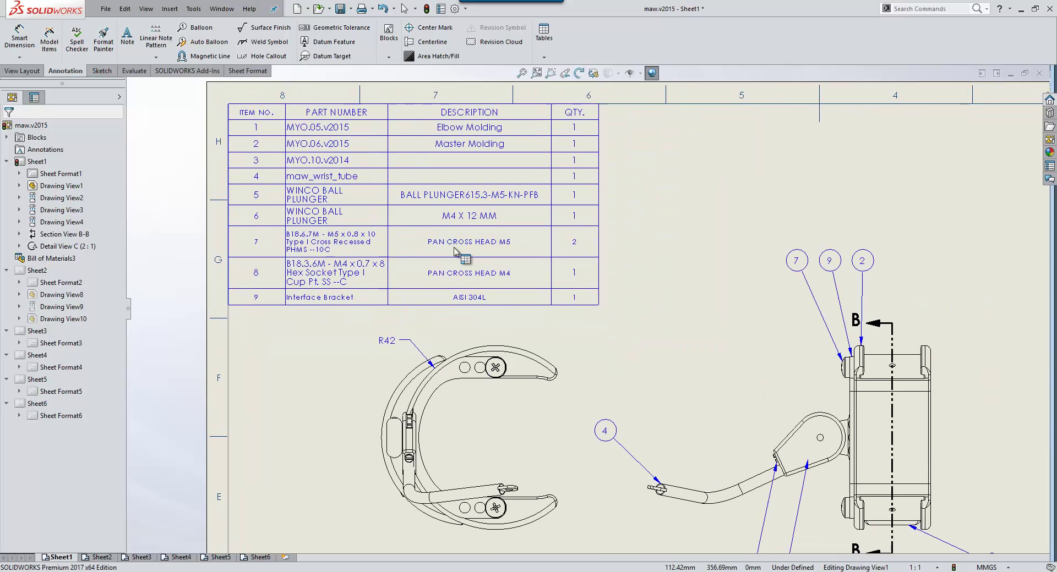
pyautogui.click(127, 36)
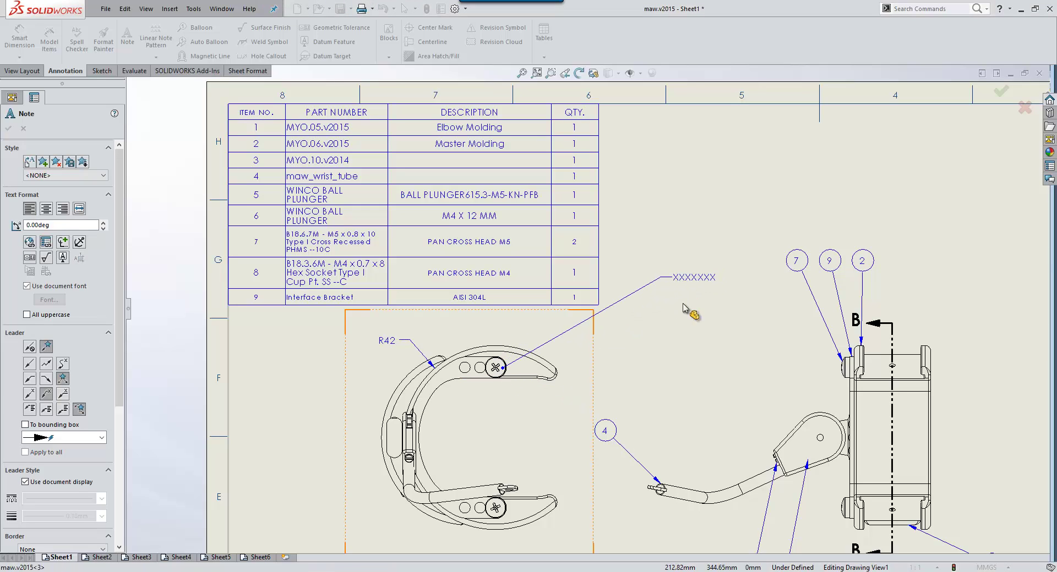
pyautogui.click(679, 278)
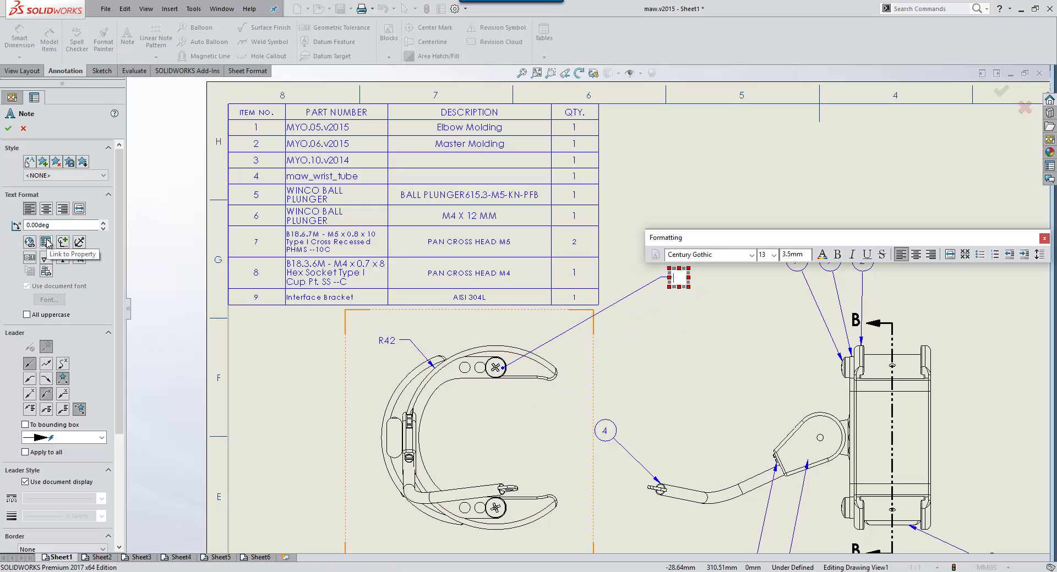
pyautogui.click(47, 272)
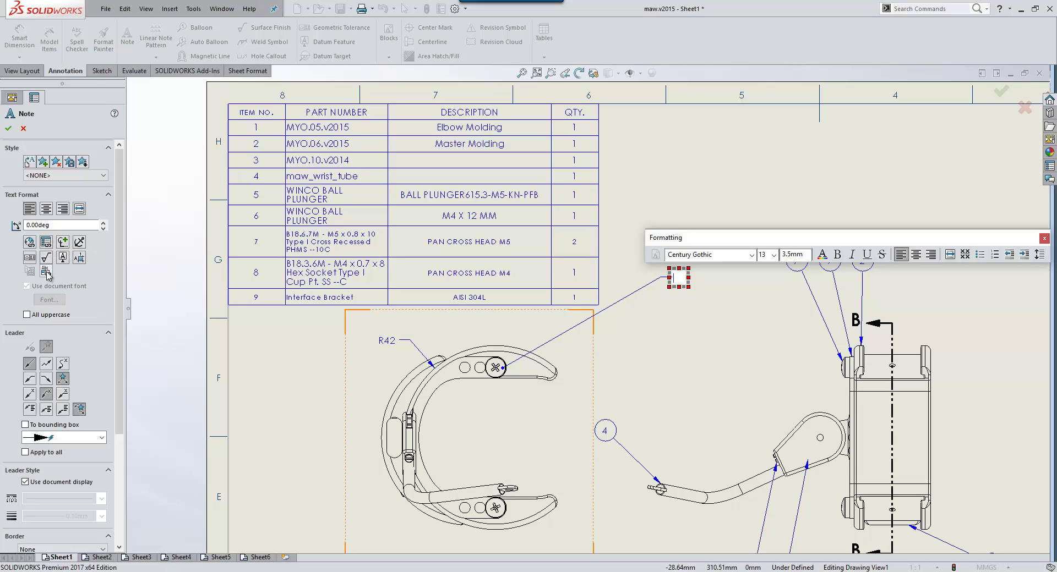
pyautogui.click(569, 279)
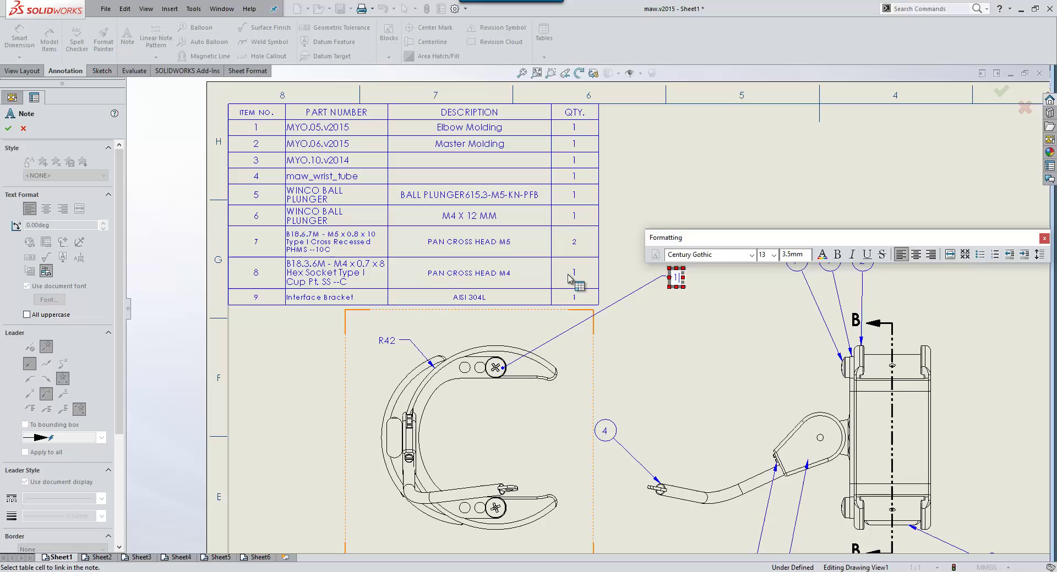
pyautogui.write('x')
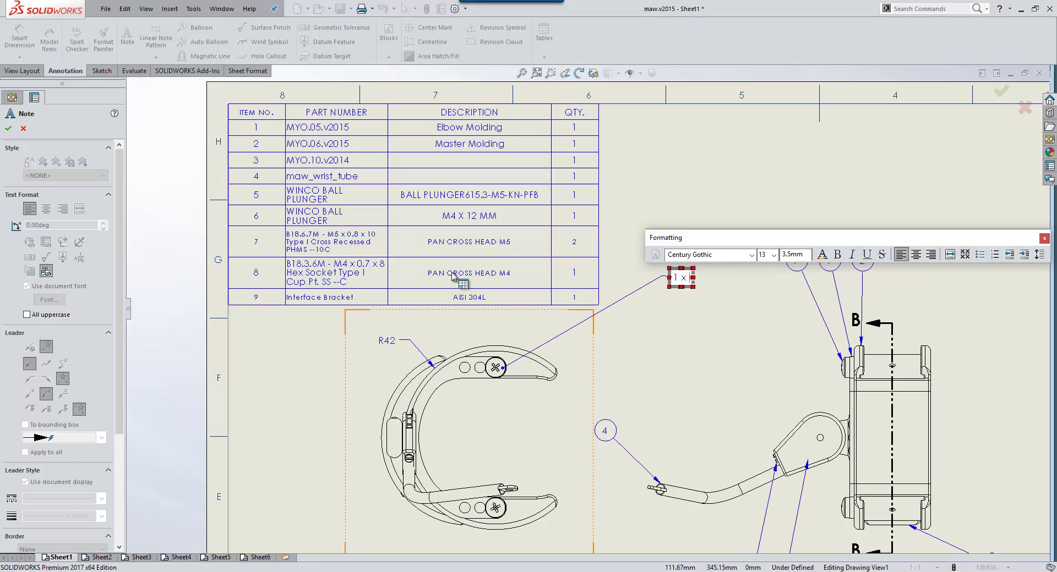
pyautogui.click(461, 281)
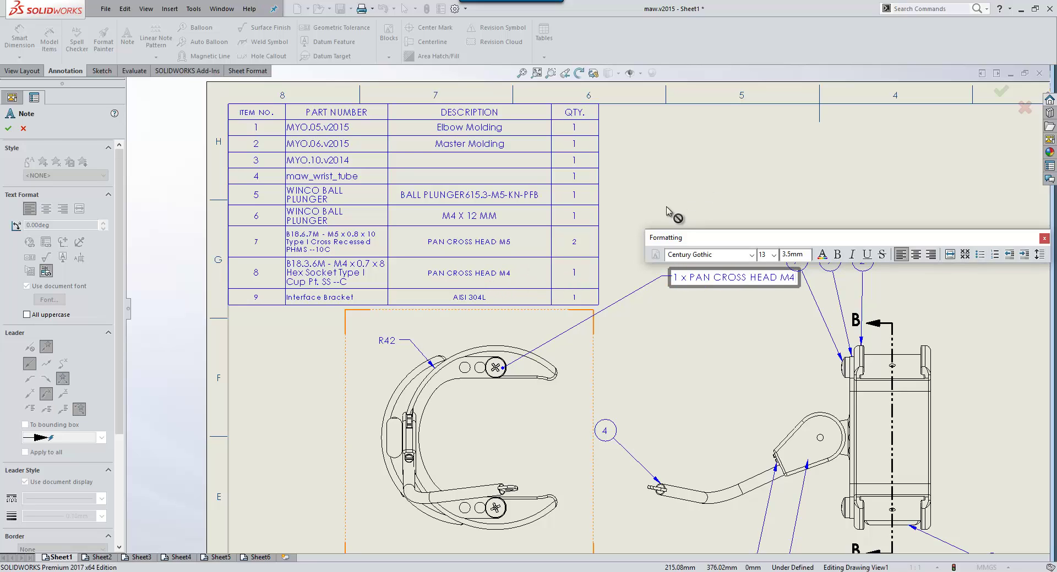
pyautogui.press('Escape')
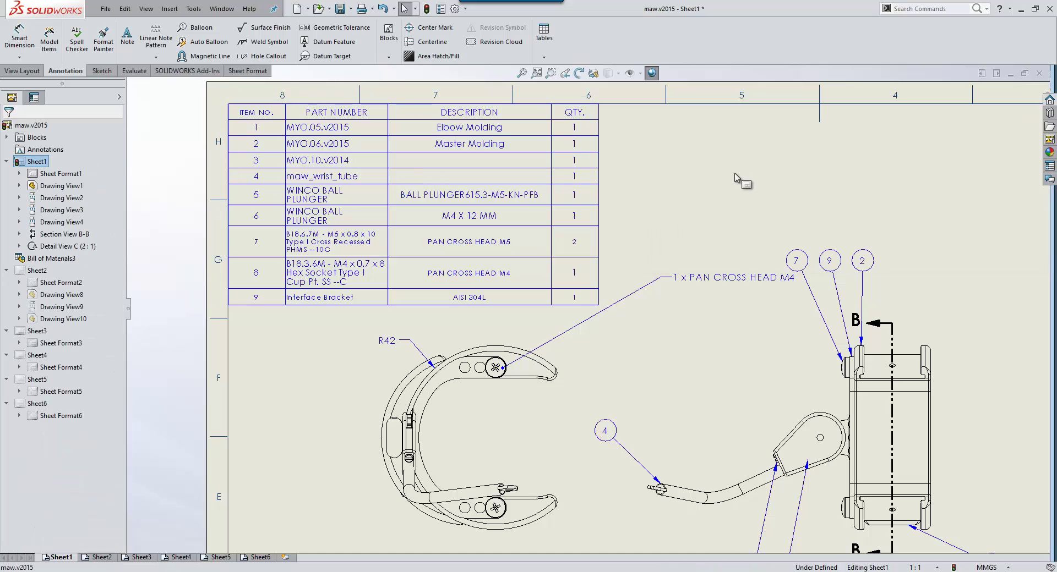
# Select the 35 dimension and set its tolerance type to Bilateral.
pyautogui.press('f')
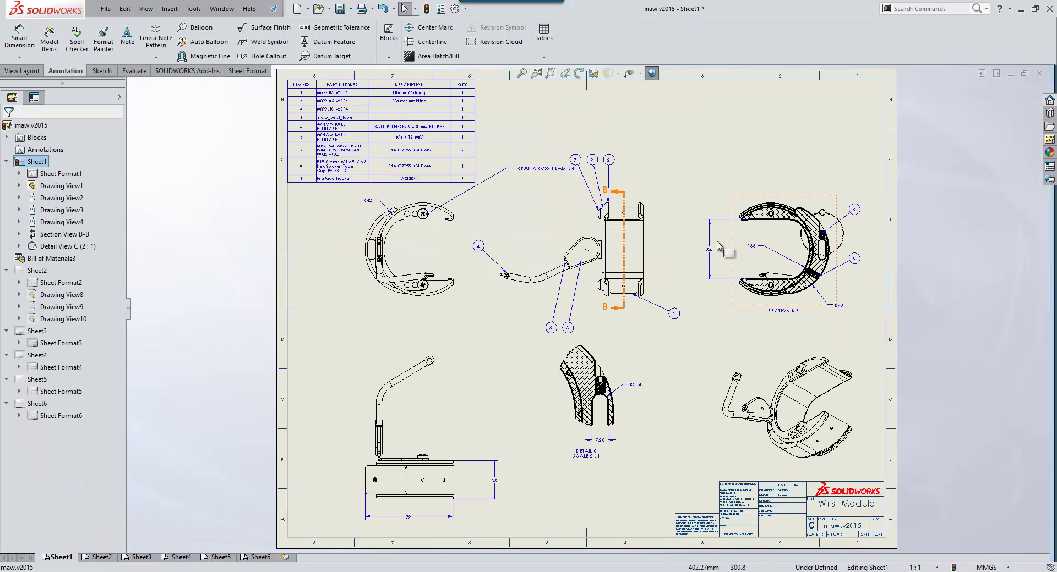
pyautogui.scroll(-3, 506, 504)
pyautogui.scroll(-3, 346, 513)
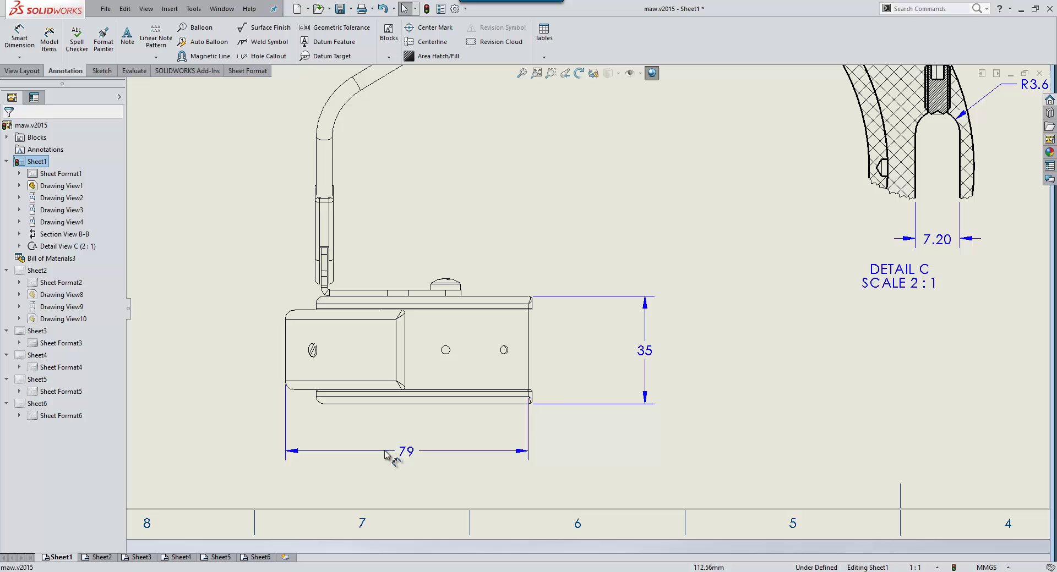
pyautogui.click(650, 355)
pyautogui.click(693, 269)
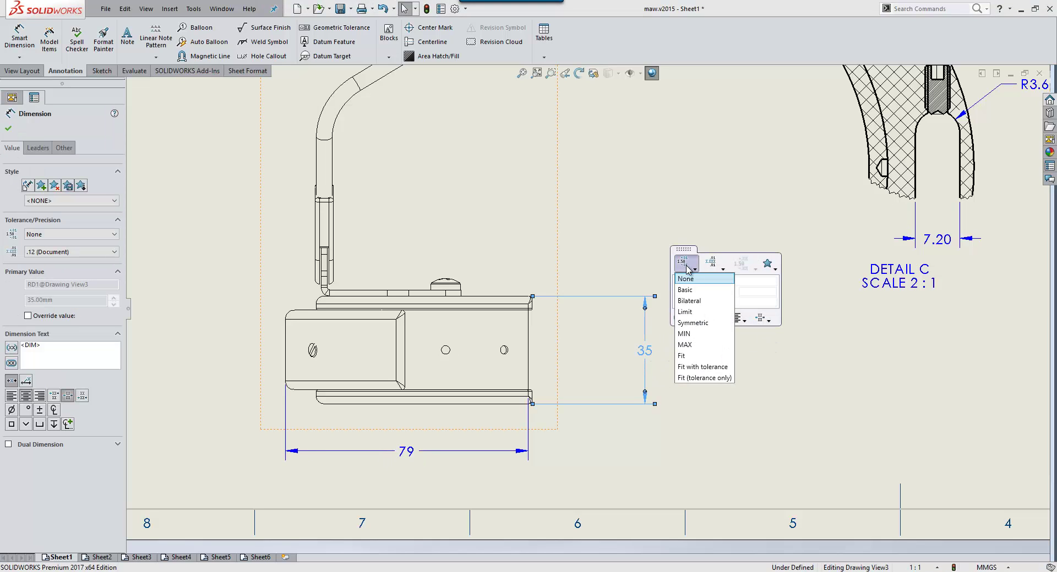
pyautogui.click(704, 302)
# Enter +0.1 upper and -0.2 lower tolerance, then move the dimension closer to the part.
pyautogui.click(732, 291)
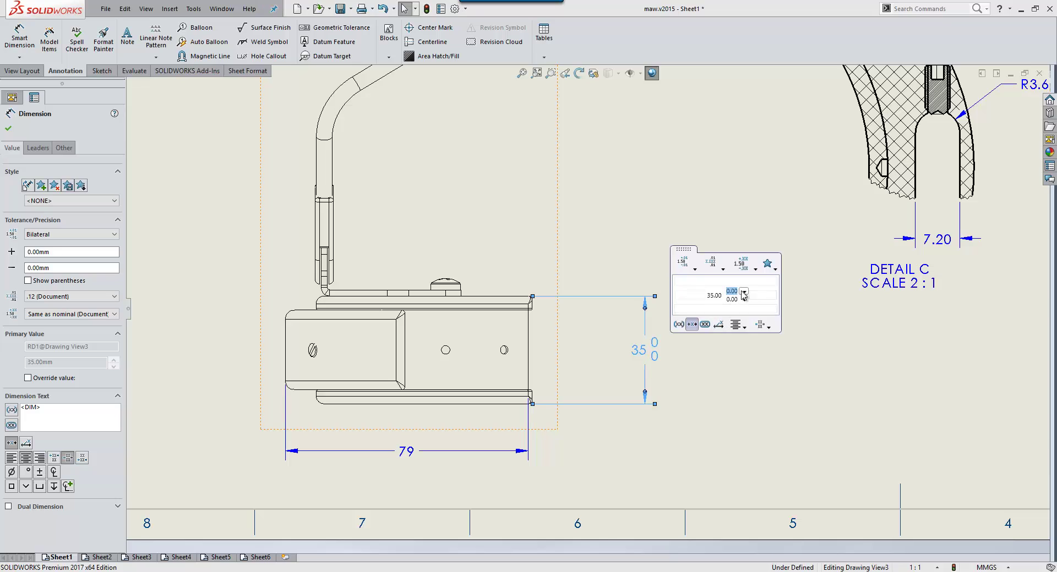
pyautogui.write('0.1')
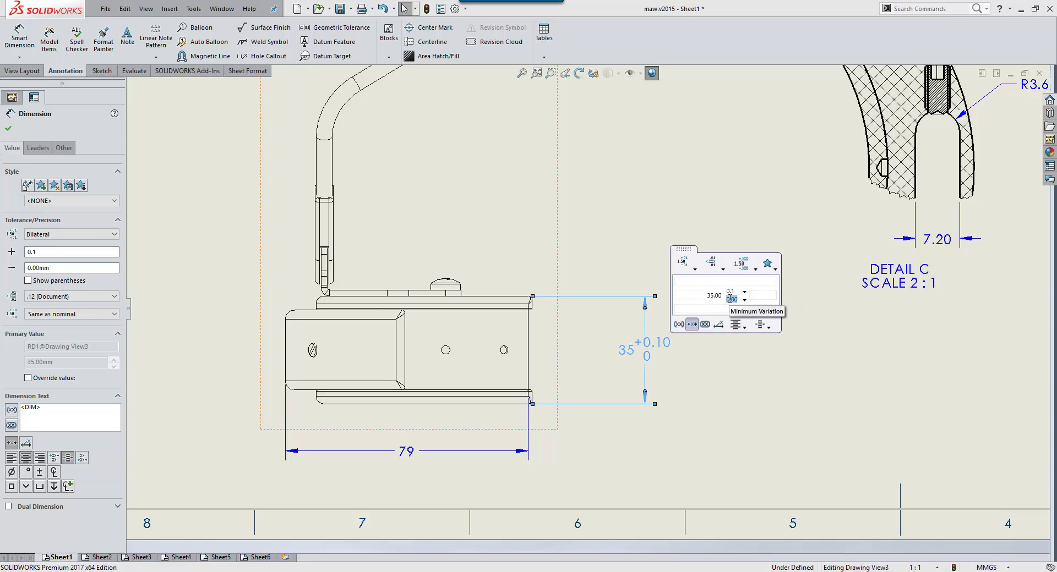
pyautogui.click(732, 299)
pyautogui.write('-0.2')
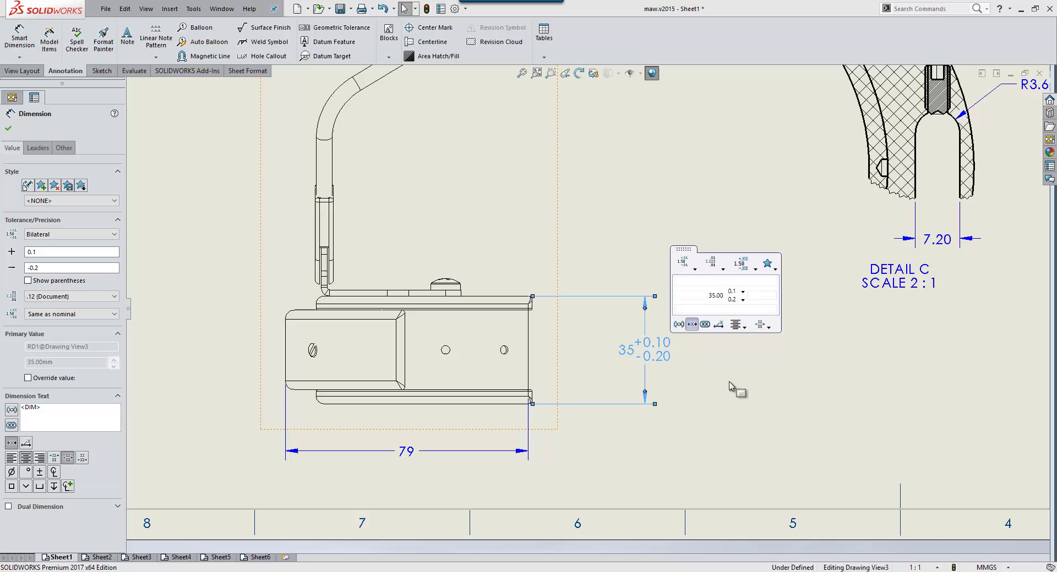
pyautogui.click(727, 416)
pyautogui.moveTo(646, 369); pyautogui.dragTo(605, 357)
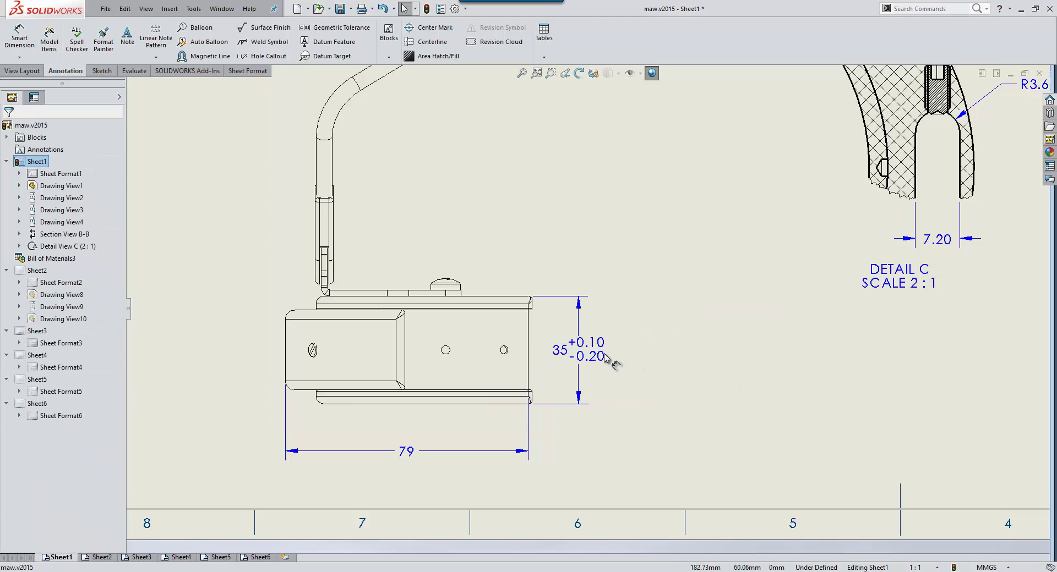
pyautogui.scroll(-3, 605, 358)
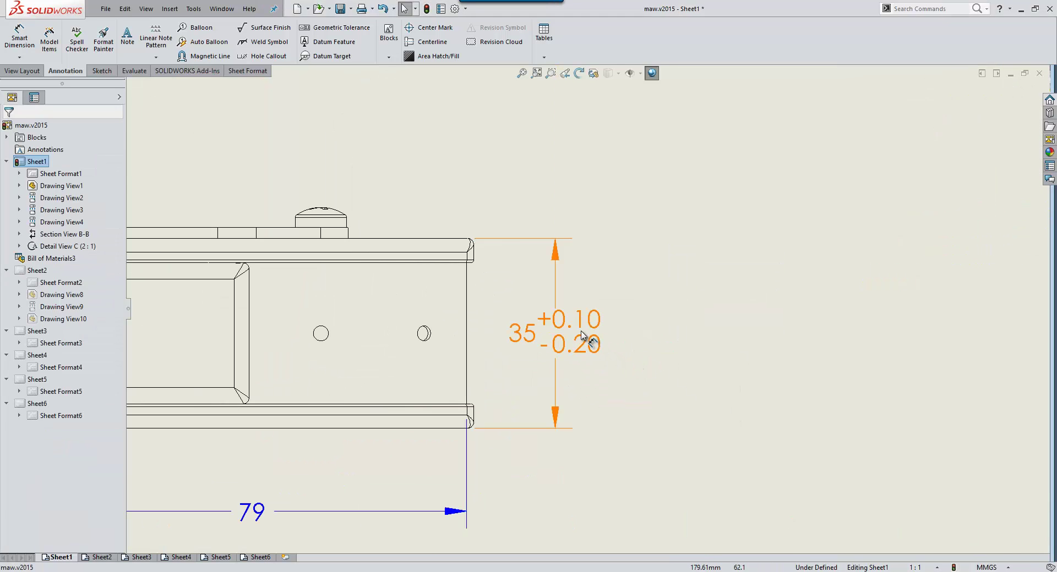
# Switch the 35 dimension's tolerance text from document size to a 0.5 font scale.
pyautogui.click(582, 332)
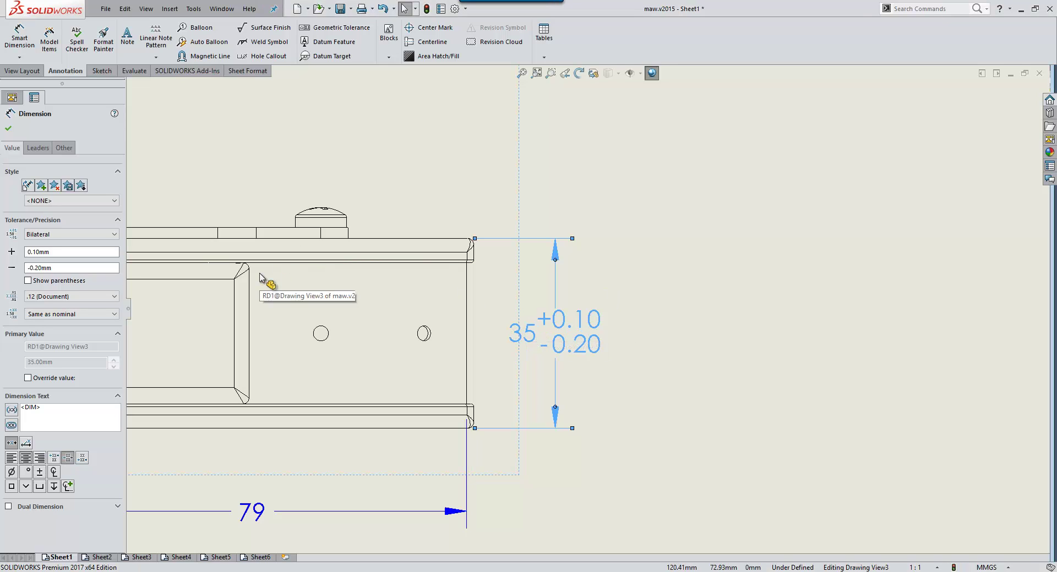
pyautogui.click(64, 148)
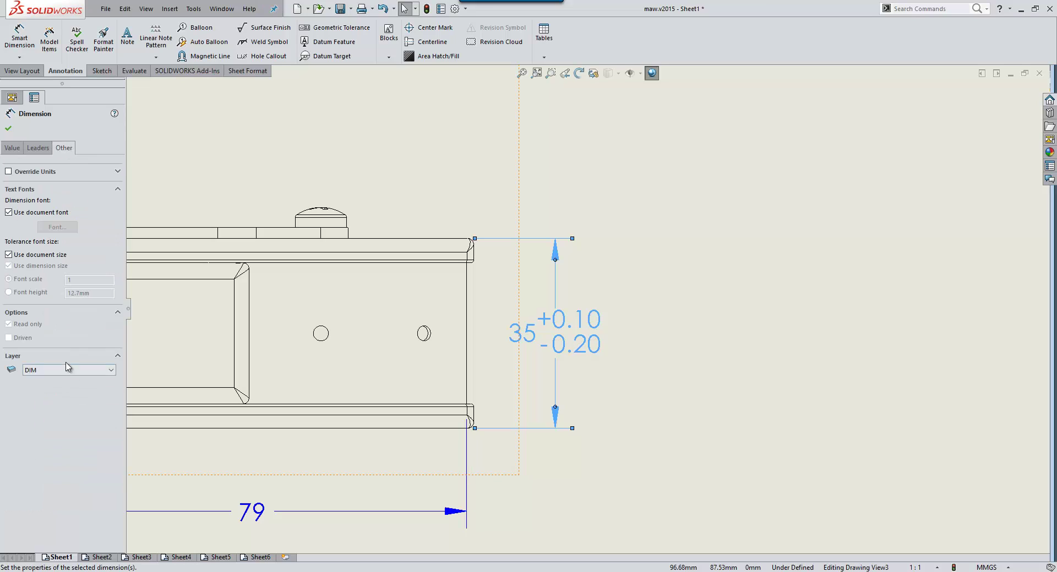
pyautogui.click(21, 256)
pyautogui.click(20, 267)
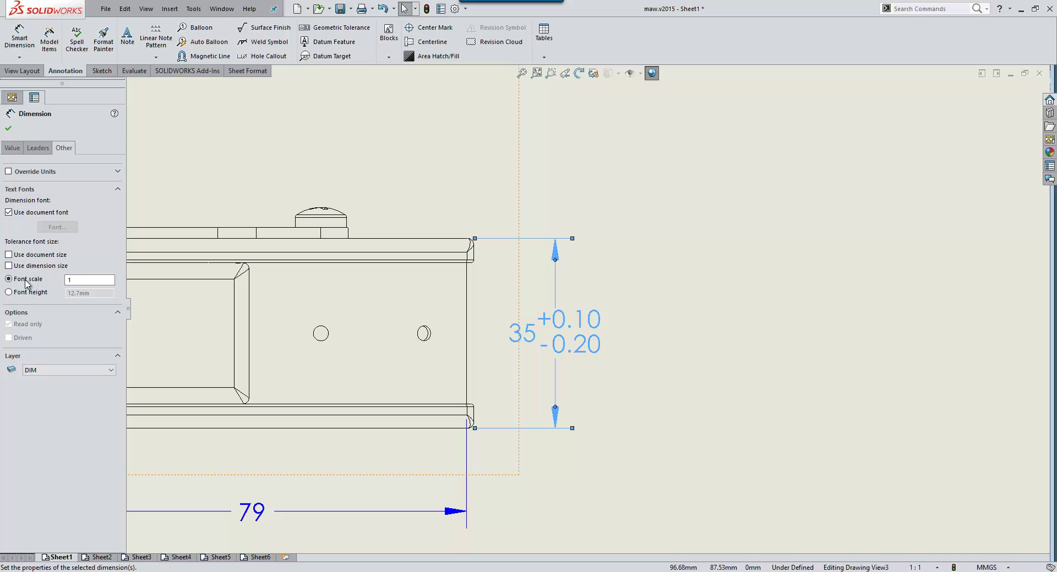
pyautogui.click(29, 282)
pyautogui.write('0.5')
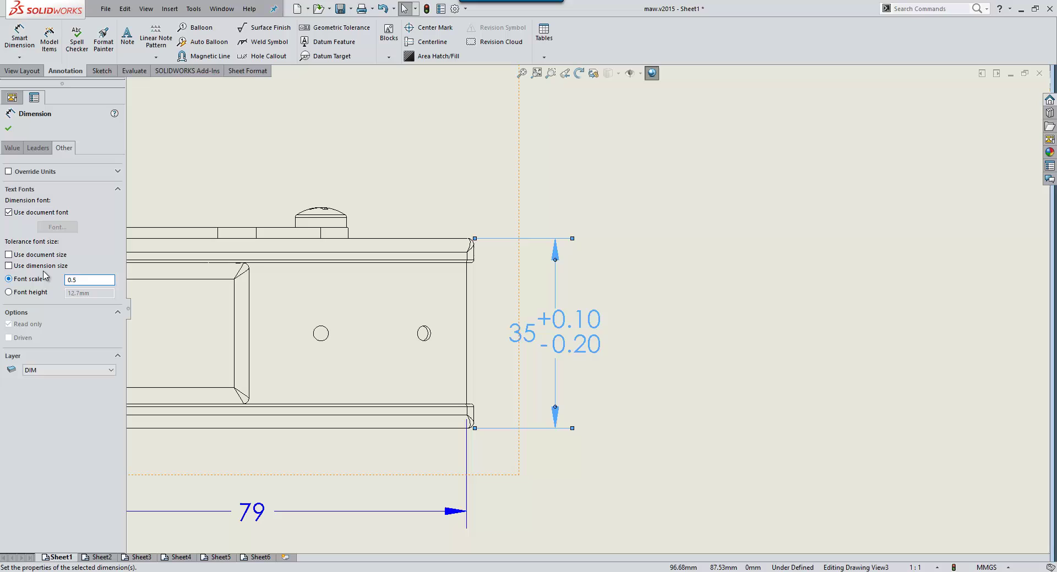
pyautogui.press('Return')
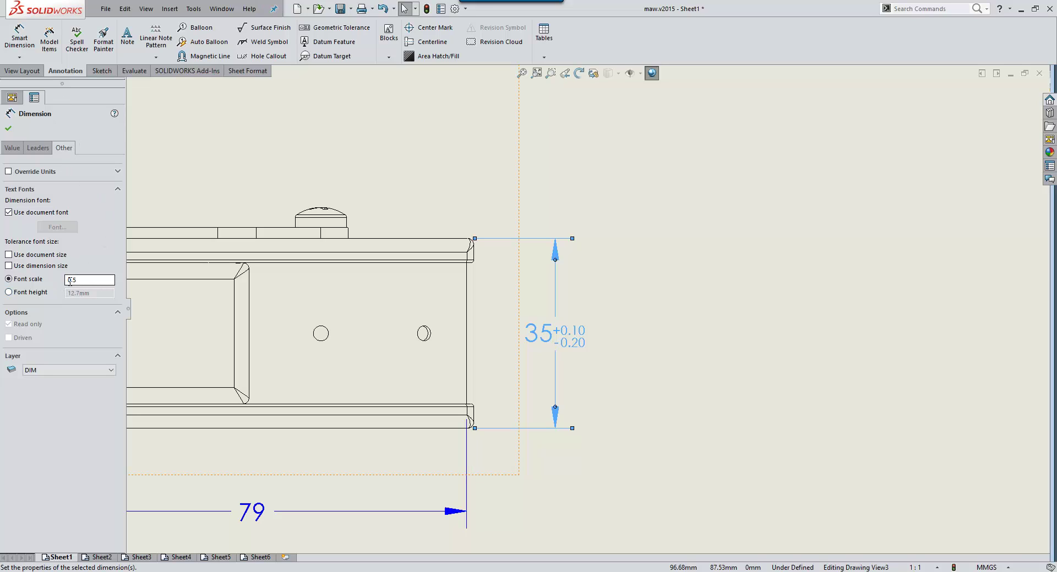
pyautogui.click(9, 128)
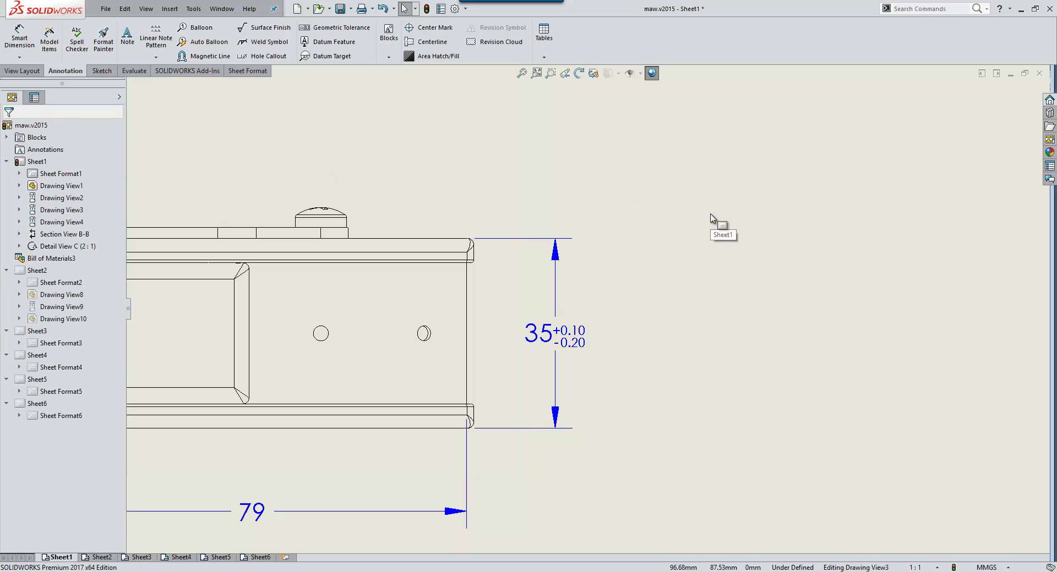
# Switch from SOLIDWORKS to the PowerPoint Slide Show window.
pyautogui.hotkey('alt', 'Tab')
pyautogui.hotkey('alt', 'Tab')
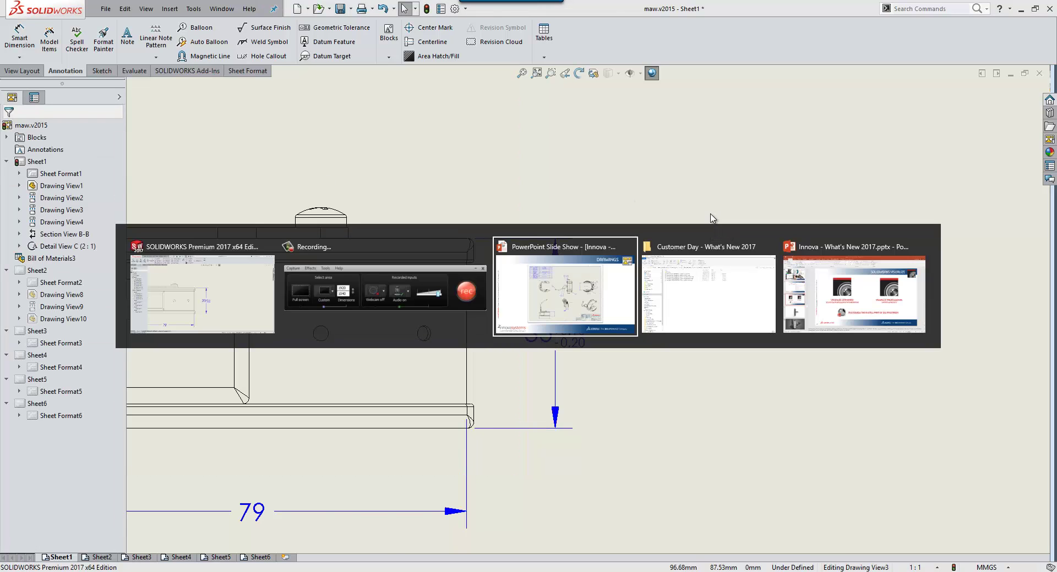